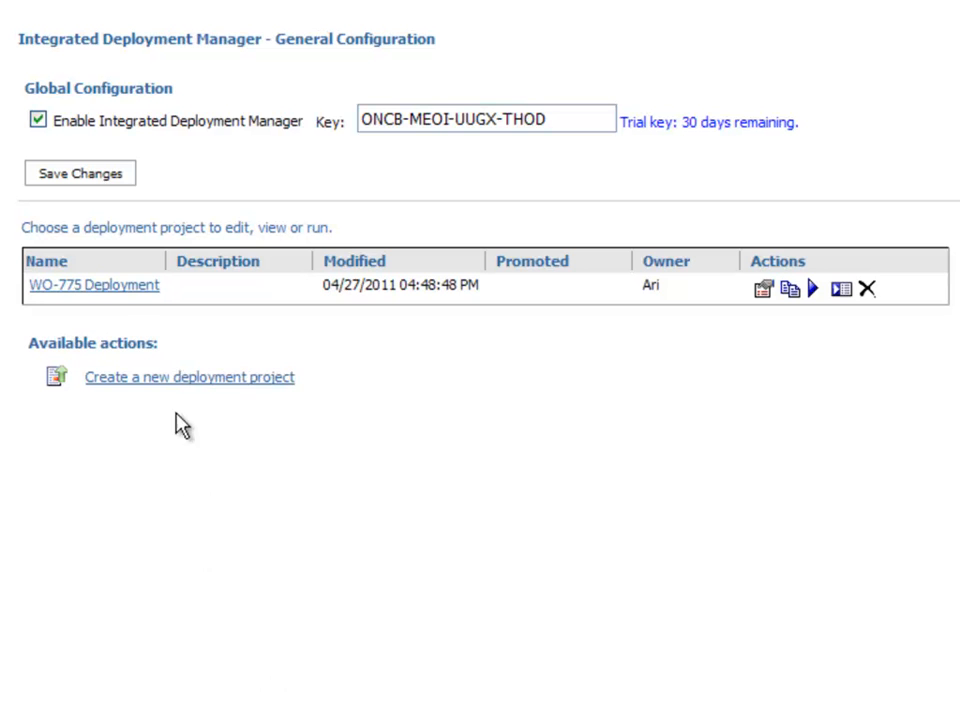
From the WO-775 Deployment link, bring up Sample Report 2's Sales Tracking Report in Report Studio
{"action": "left_click", "coordinate": [96, 289]}
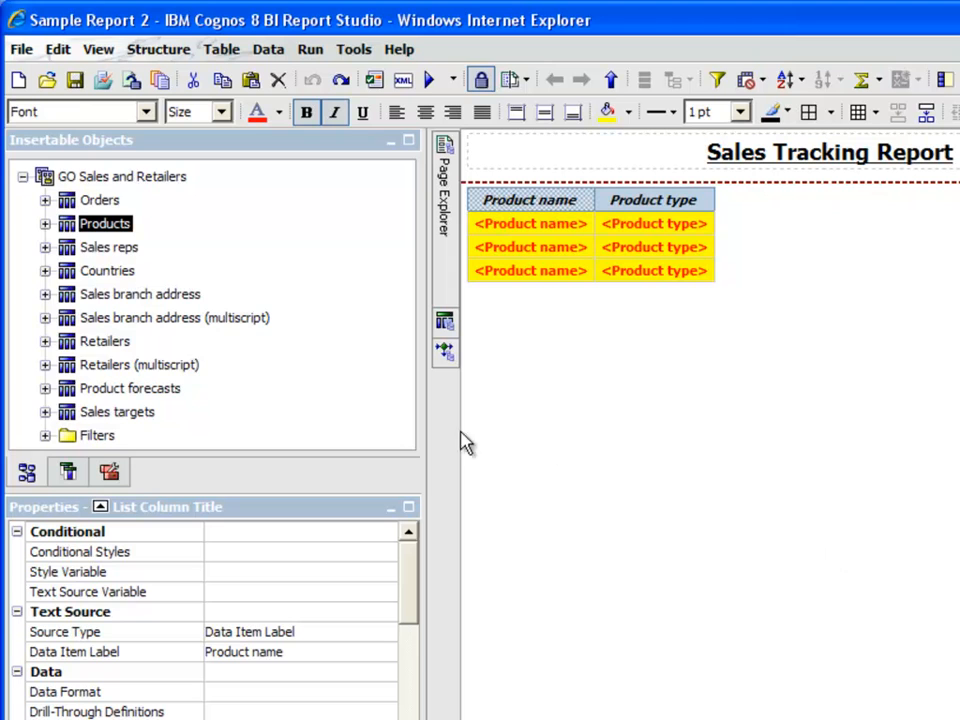
Add a Product image column after Product type in the list and begin a commented save
{"action": "left_click", "coordinate": [45, 223]}
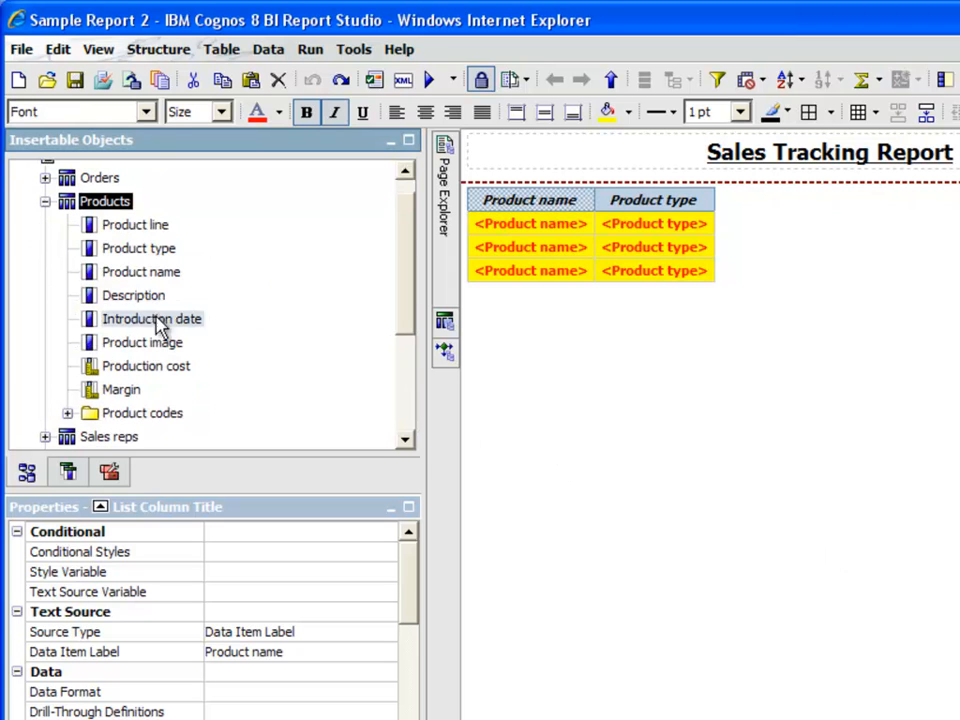
{"action": "left_click_drag", "start_coordinate": [172, 348], "coordinate": [697, 247]}
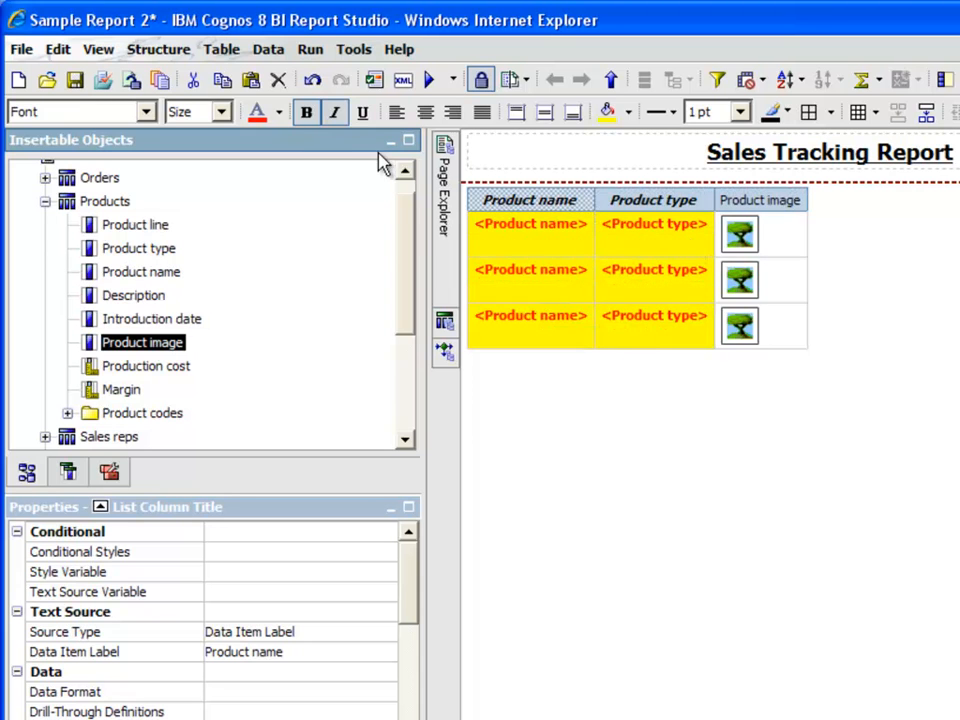
{"action": "left_click", "coordinate": [102, 82]}
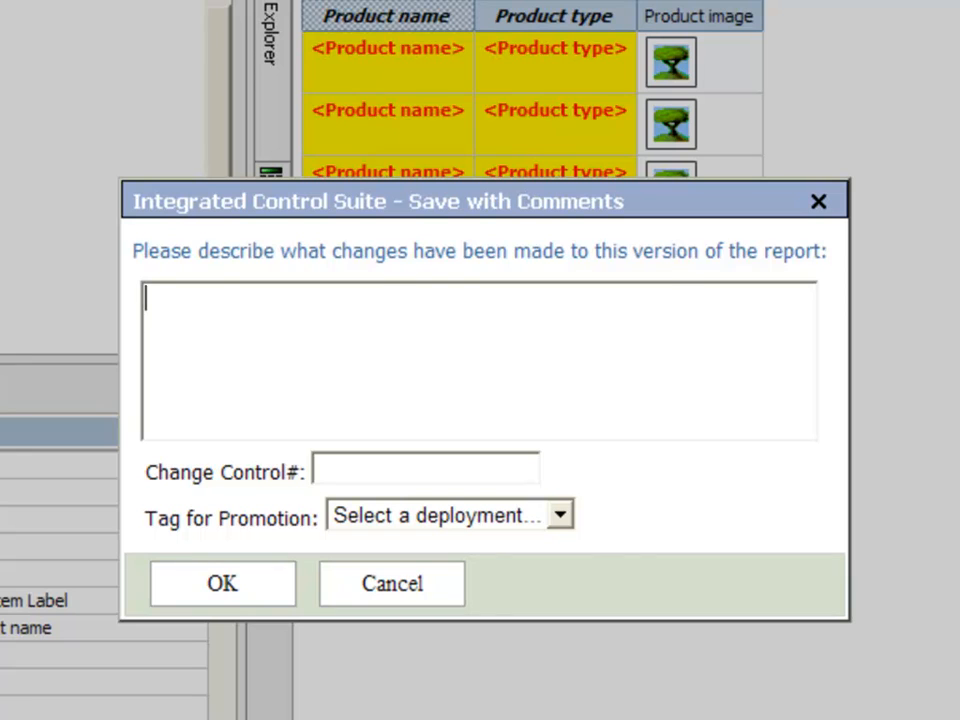
Save a new version commented 'Added New Product Image Column', CR-2233, tagged for WO-775 Deployment
{"action": "type", "text": "Added New Product Image Column"}
{"action": "left_click", "coordinate": [504, 463]}
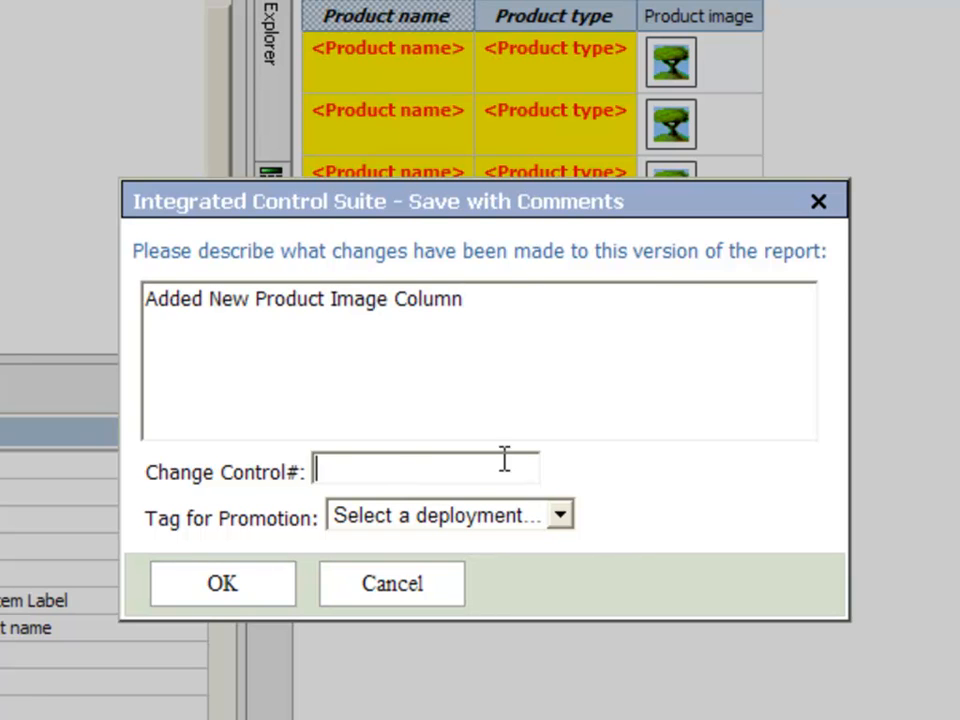
{"action": "type", "text": "CR-2233"}
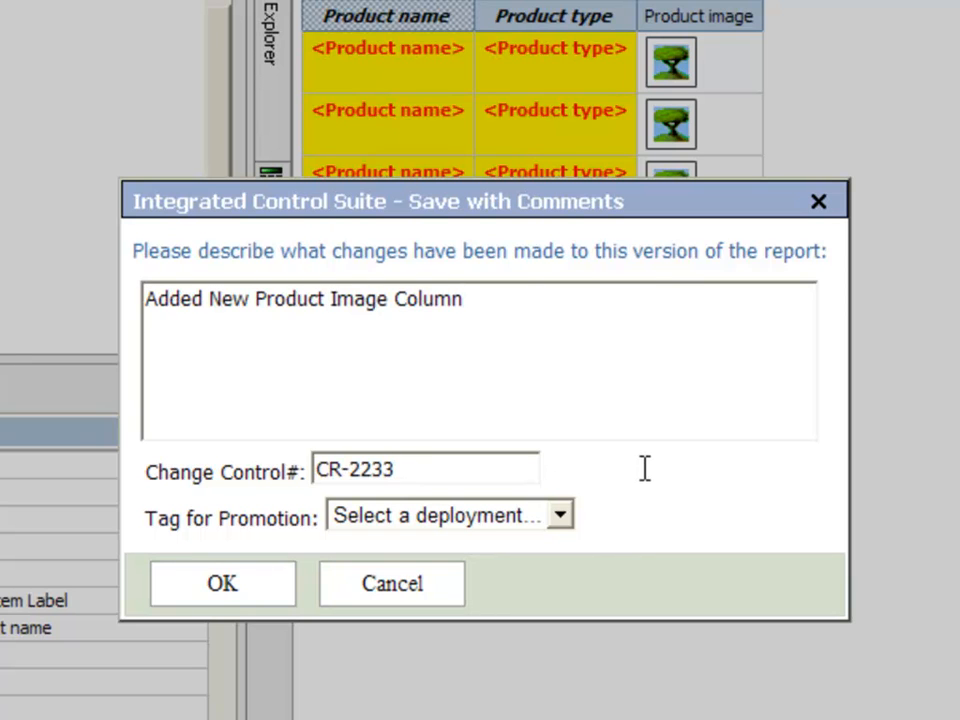
{"action": "left_click", "coordinate": [561, 515]}
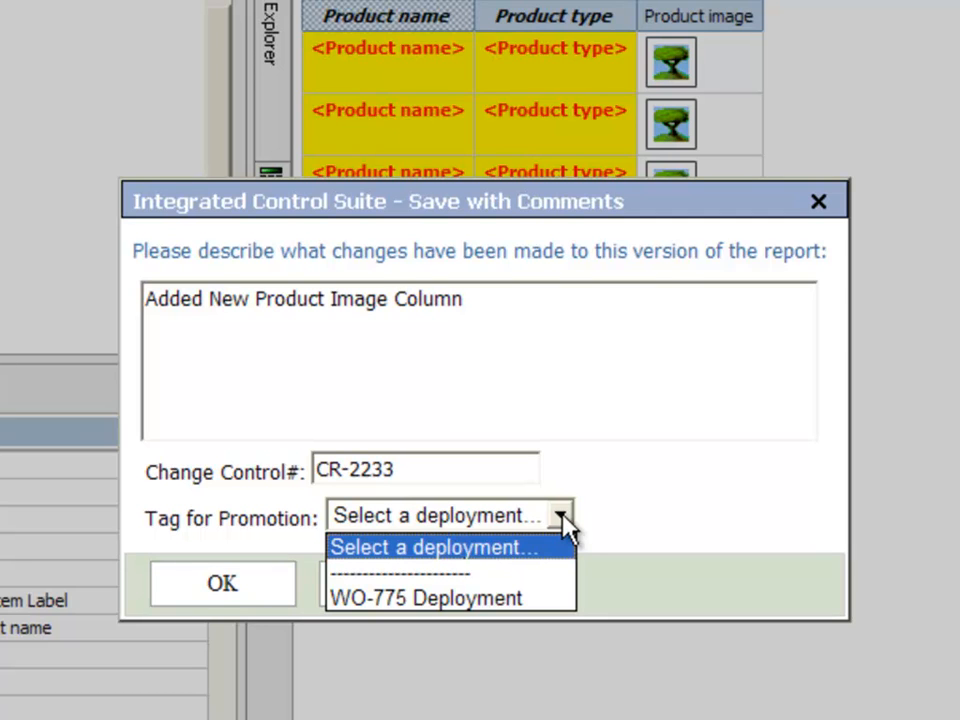
{"action": "left_click", "coordinate": [510, 598]}
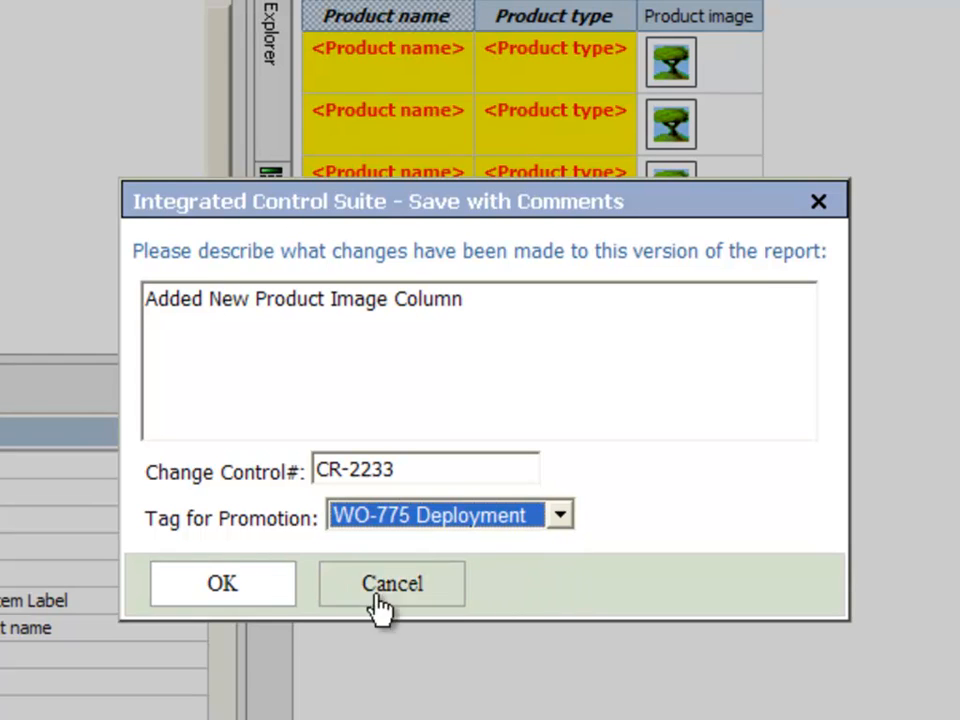
{"action": "left_click", "coordinate": [226, 590]}
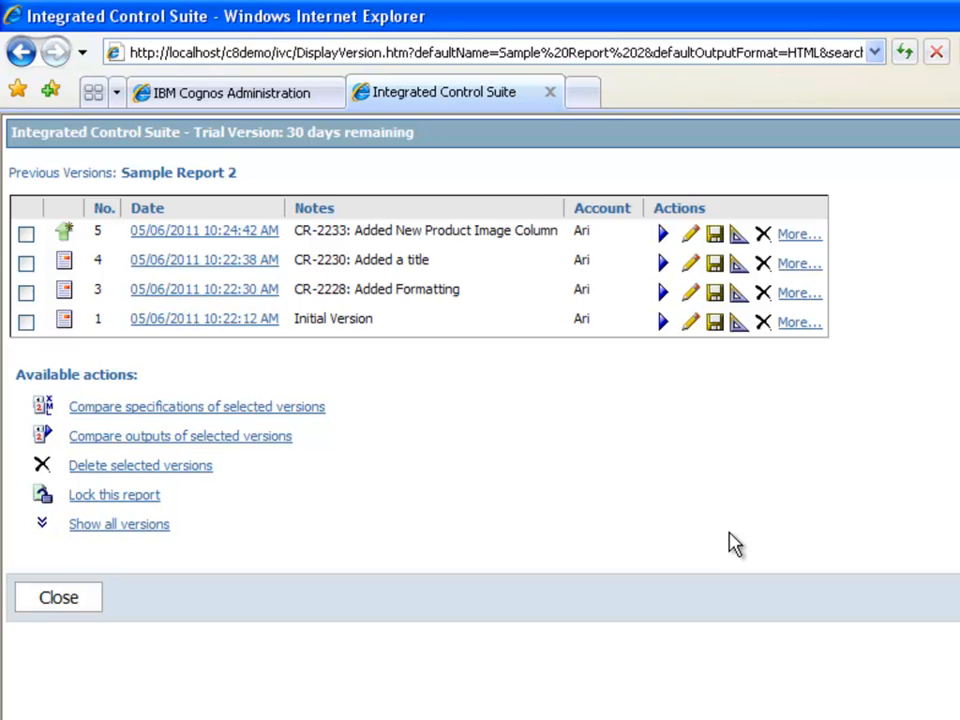
{"action": "left_click", "coordinate": [196, 233]}
From version 4's details, tag it for promotion under WO-775 Deployment
{"action": "left_click", "coordinate": [158, 270]}
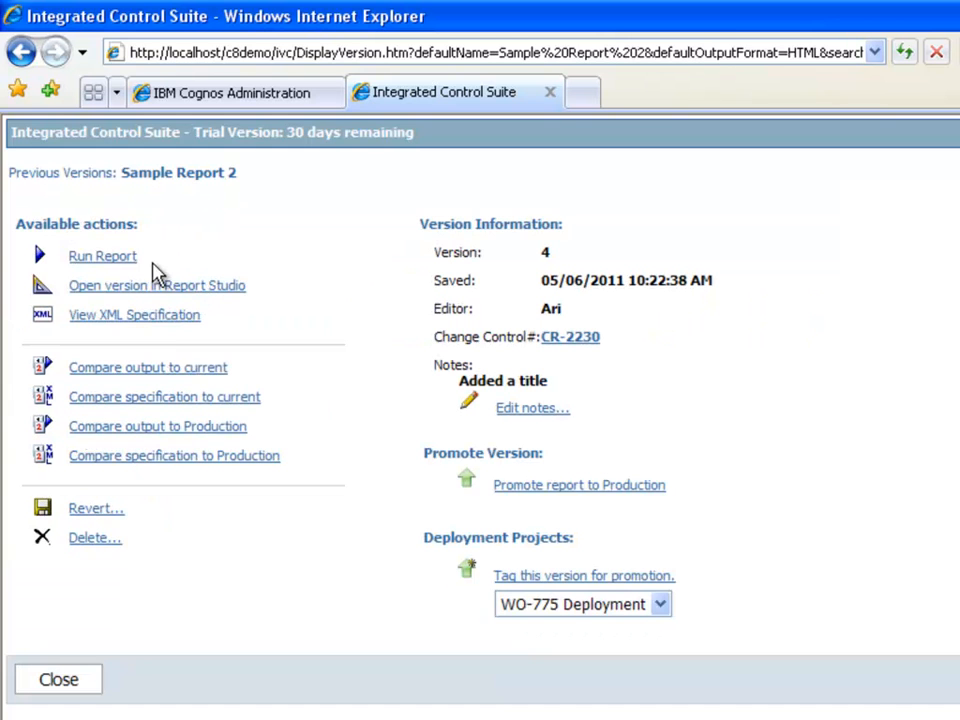
{"action": "left_click", "coordinate": [609, 577]}
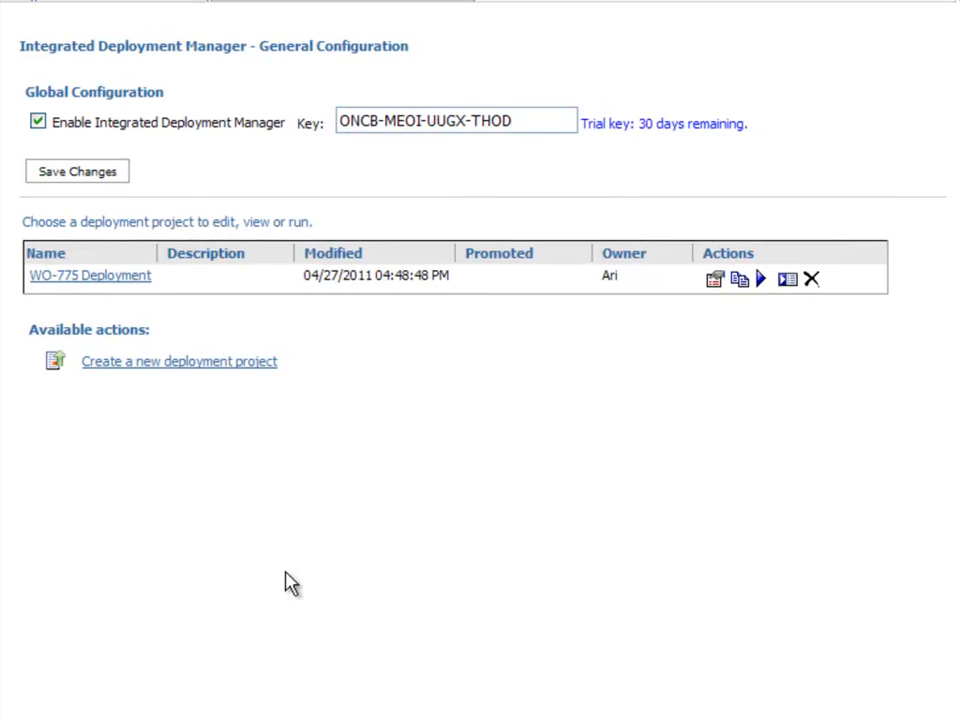
Open the WO-775 Deployment project and list its three tagged report versions
{"action": "left_click", "coordinate": [119, 282]}
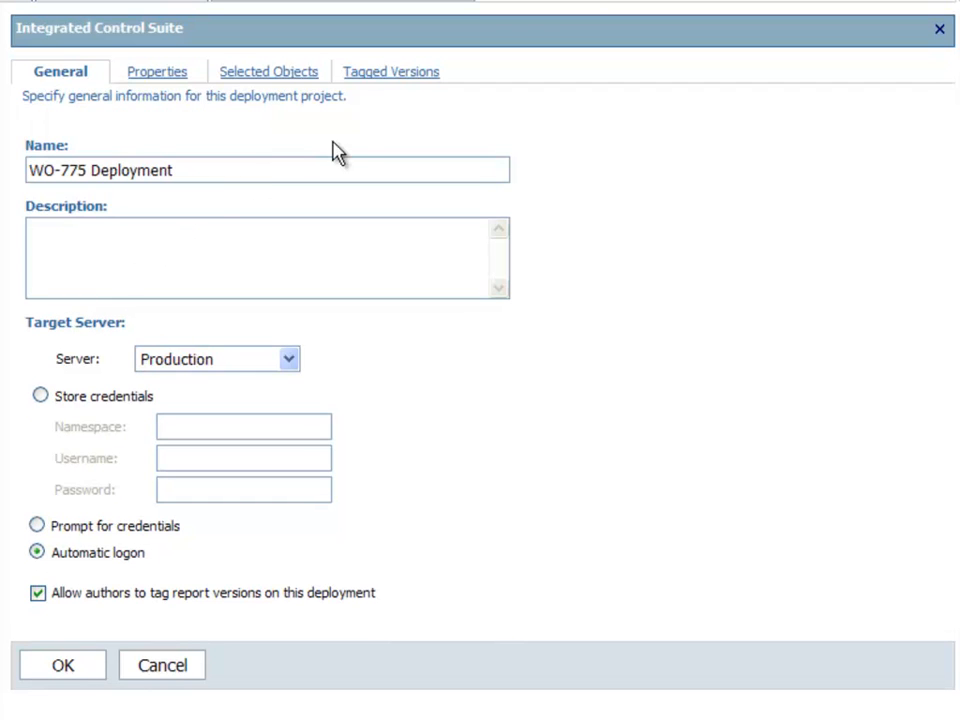
{"action": "left_click", "coordinate": [393, 73]}
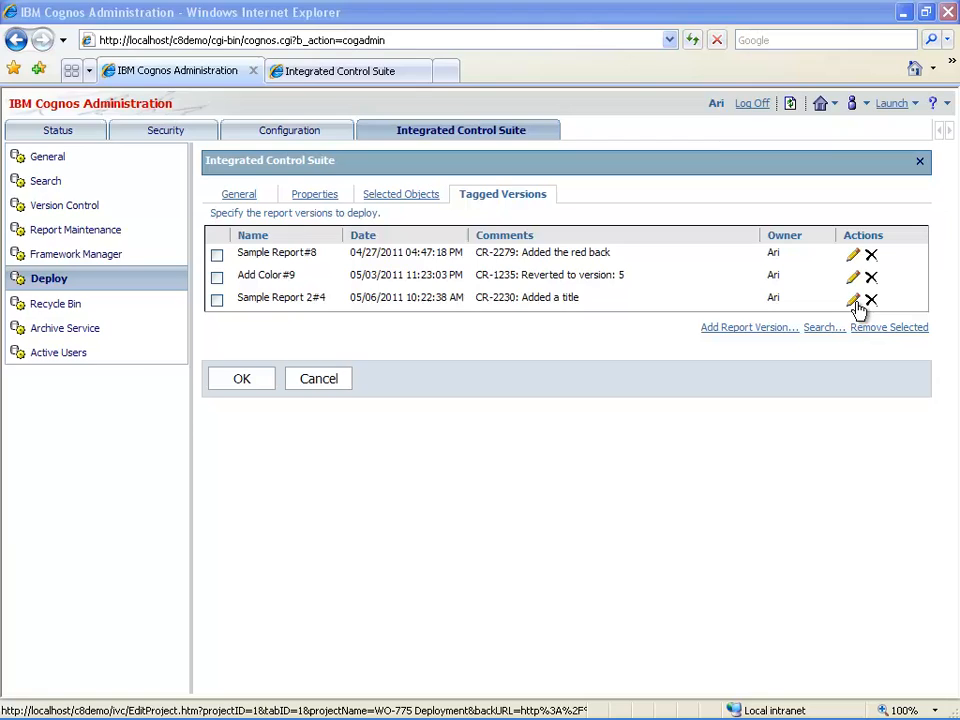
Retag Sample Report 2 at version 5 and drop Sample Report#8 from the tagged versions
{"action": "left_click", "coordinate": [855, 212]}
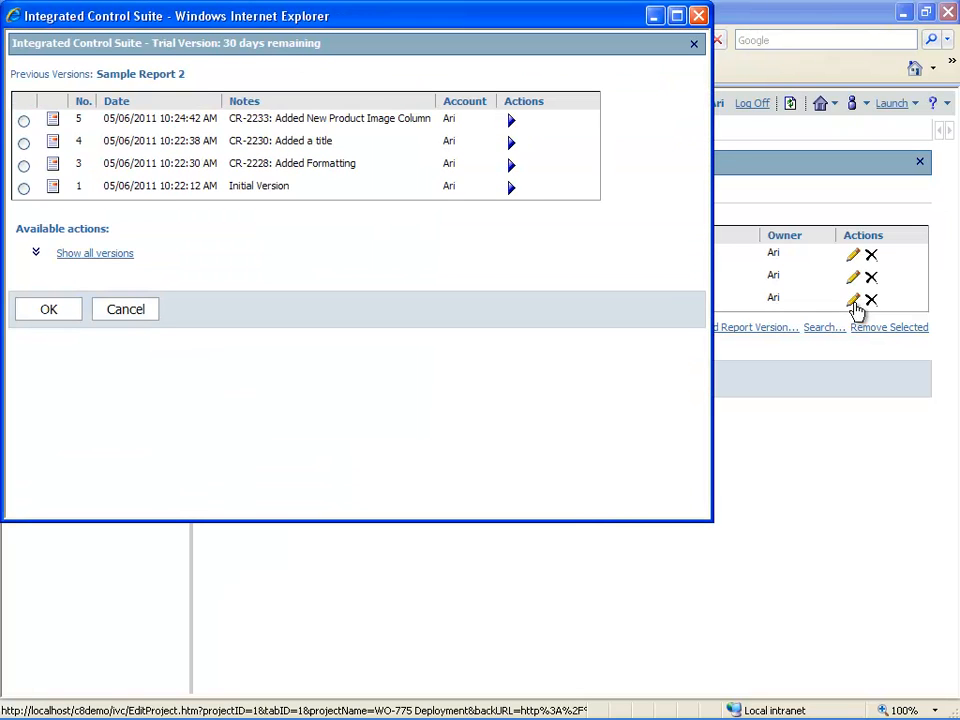
{"action": "left_click", "coordinate": [24, 121]}
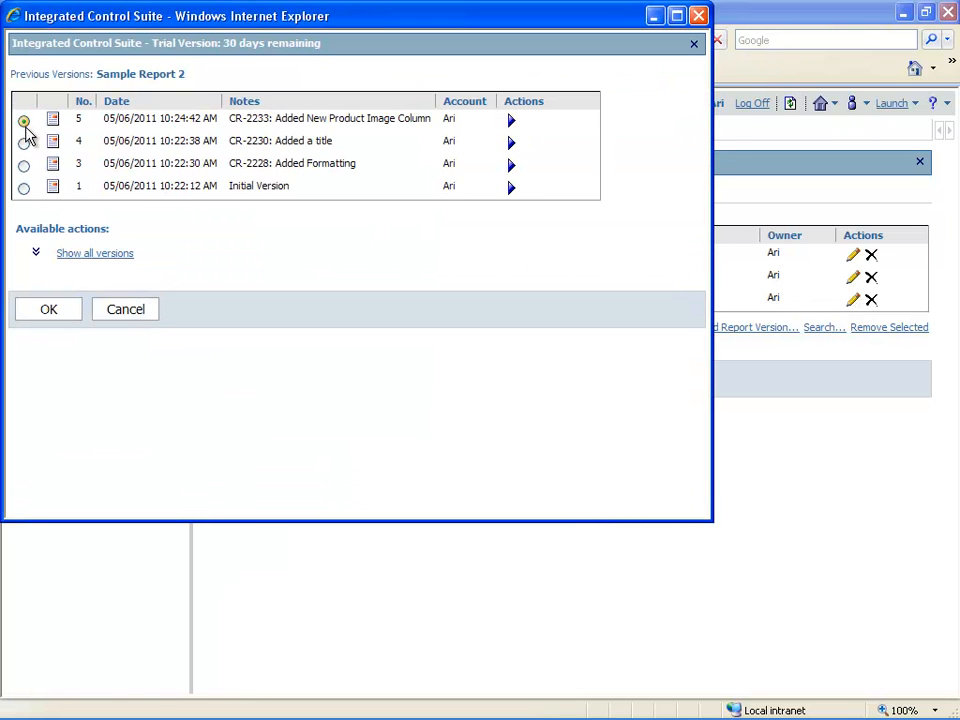
{"action": "left_click", "coordinate": [49, 311]}
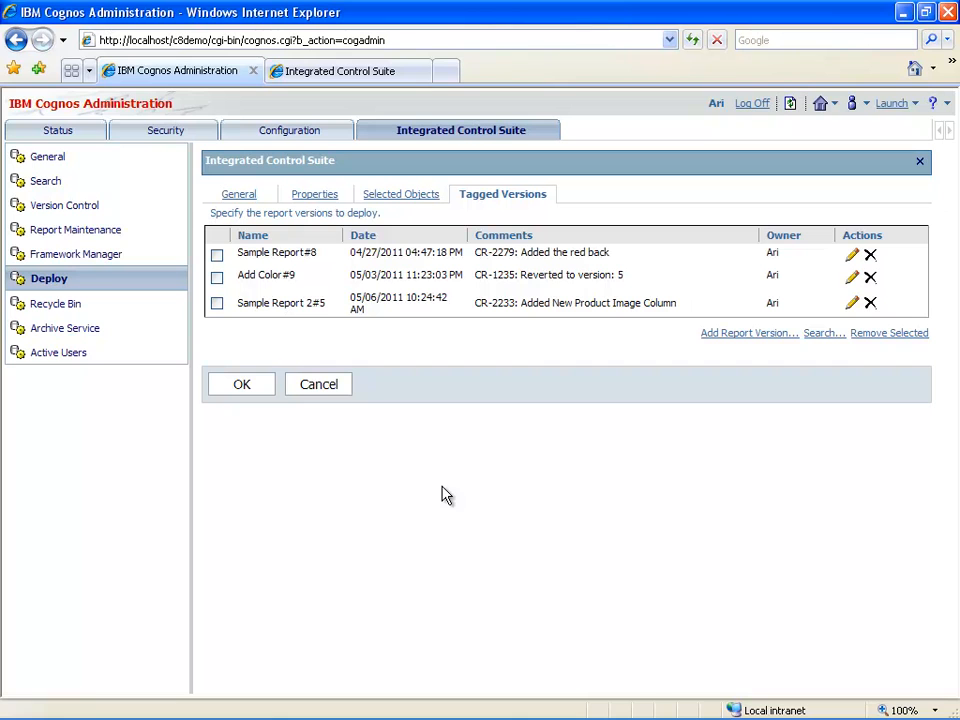
{"action": "left_click", "coordinate": [871, 256]}
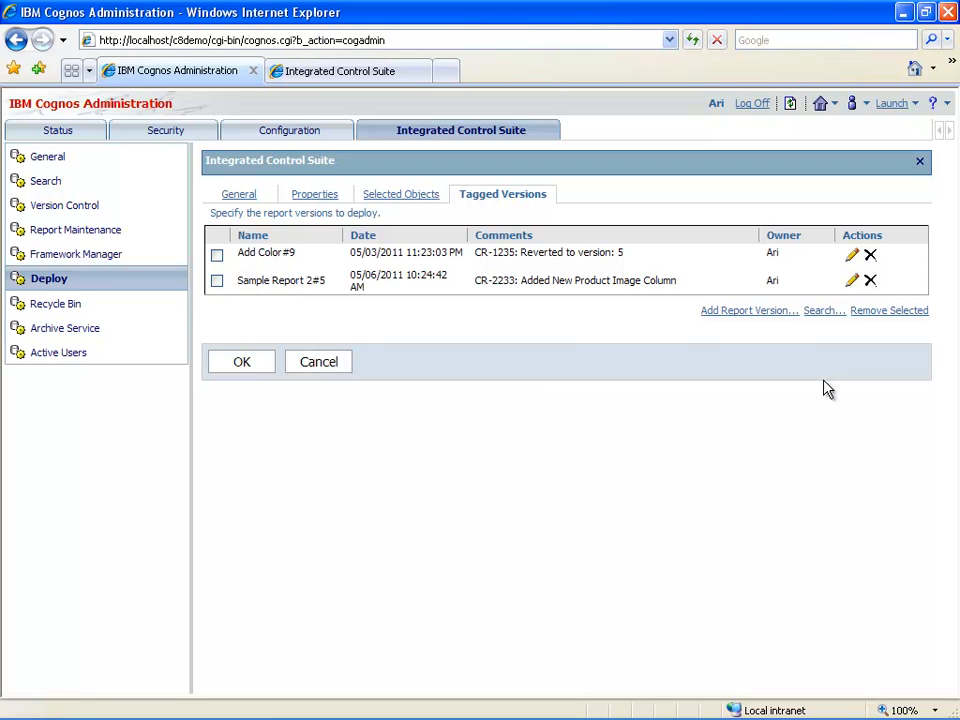
{"action": "left_click", "coordinate": [822, 311]}
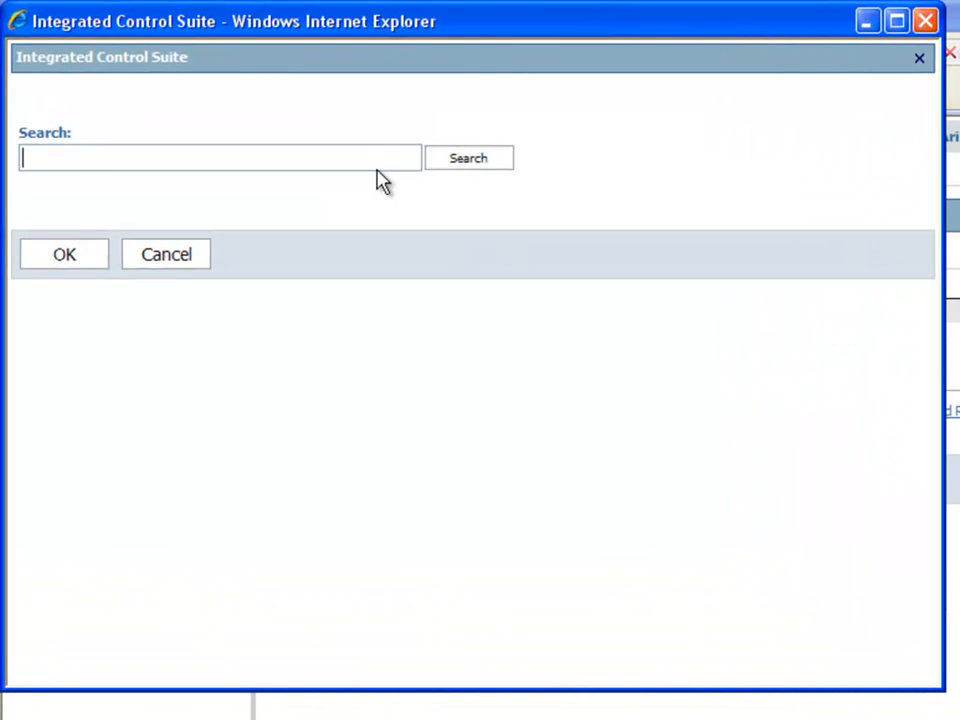
Search CR-4489 and tag Add Color#10 and Create a List Report#1 for the project
{"action": "type", "text": "CR-4489"}
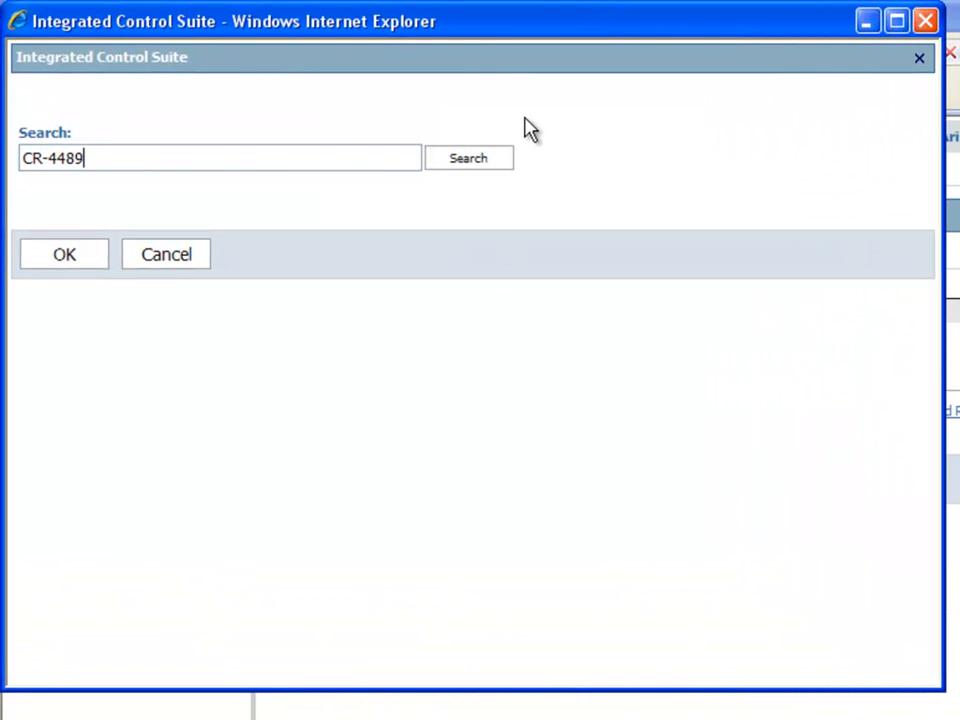
{"action": "left_click", "coordinate": [489, 165]}
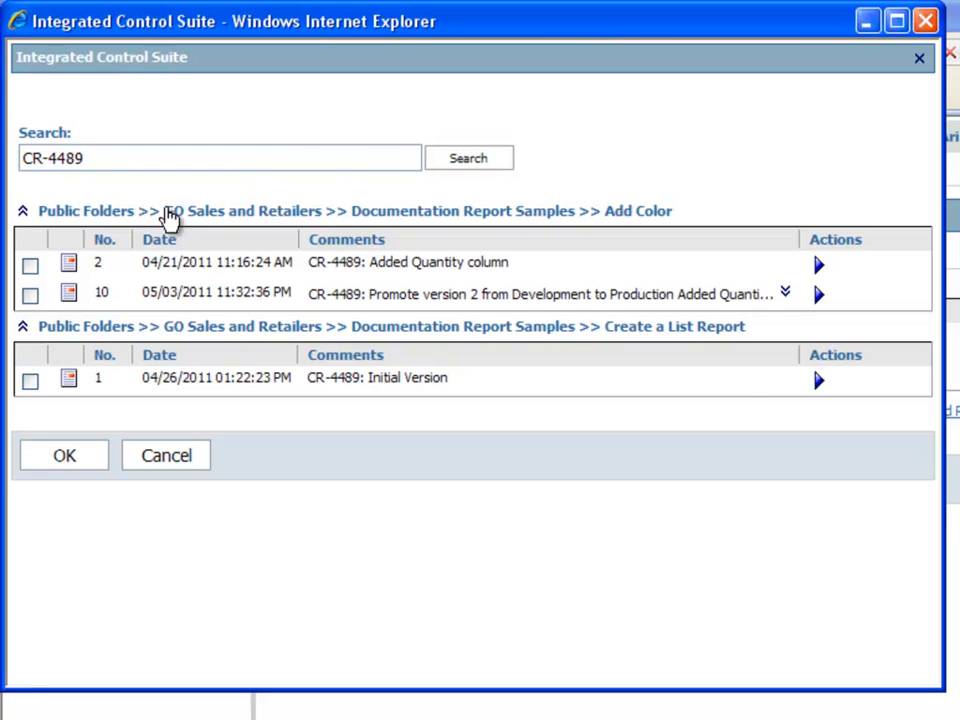
{"action": "left_click", "coordinate": [30, 297]}
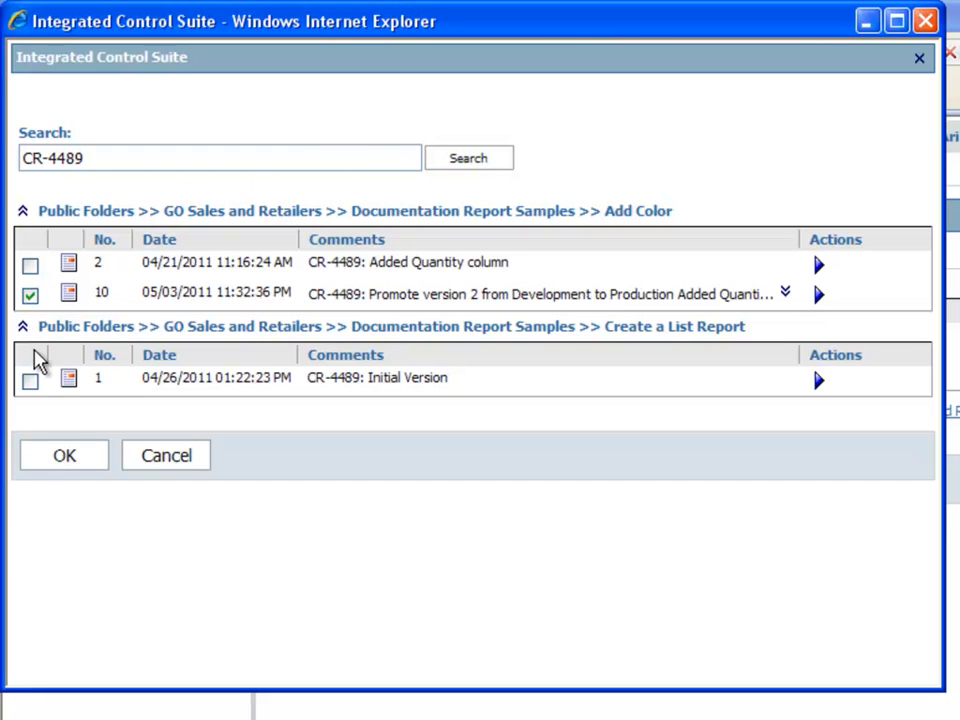
{"action": "left_click", "coordinate": [30, 382]}
{"action": "left_click", "coordinate": [60, 461]}
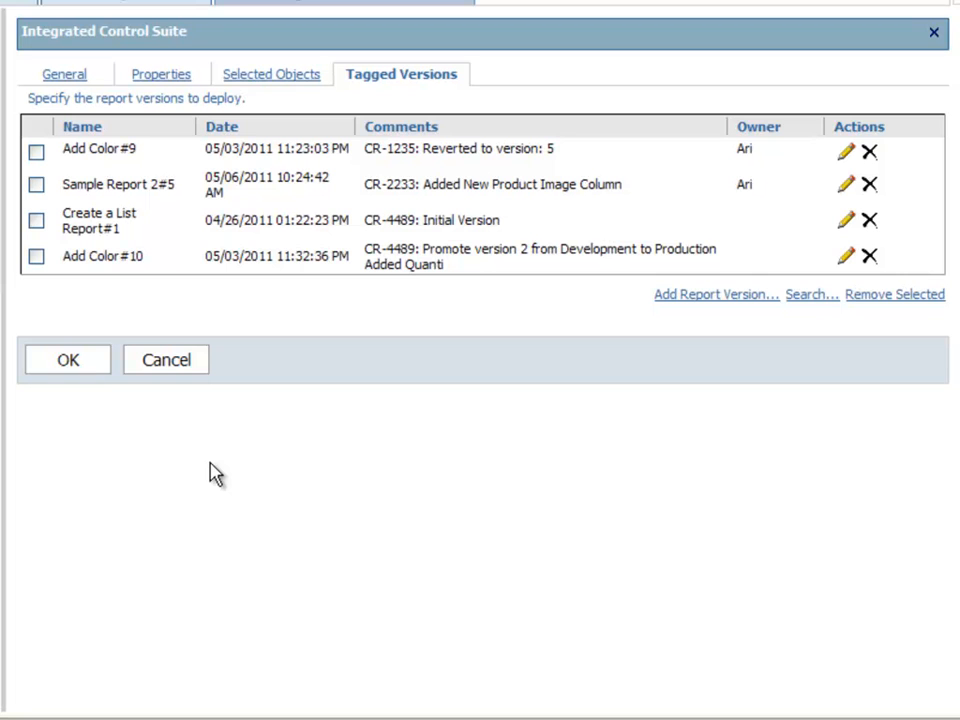
In the project properties, apply change control number CR-5678 to all deployed versions
{"action": "left_click", "coordinate": [187, 78]}
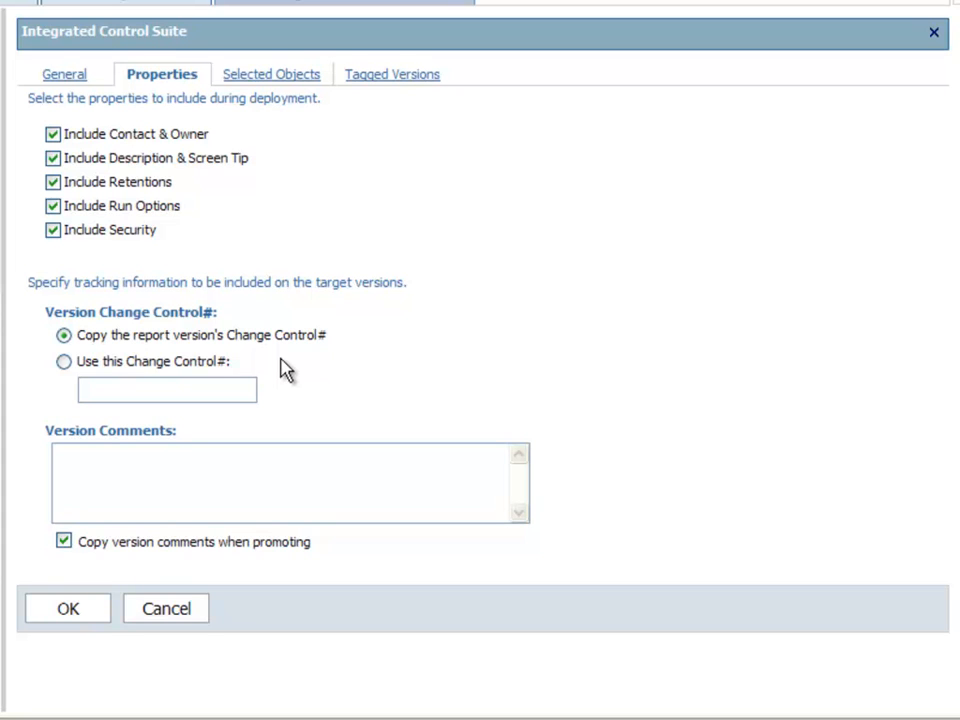
{"action": "left_click", "coordinate": [63, 362]}
{"action": "left_click", "coordinate": [124, 388]}
{"action": "type", "text": "CR-5678"}
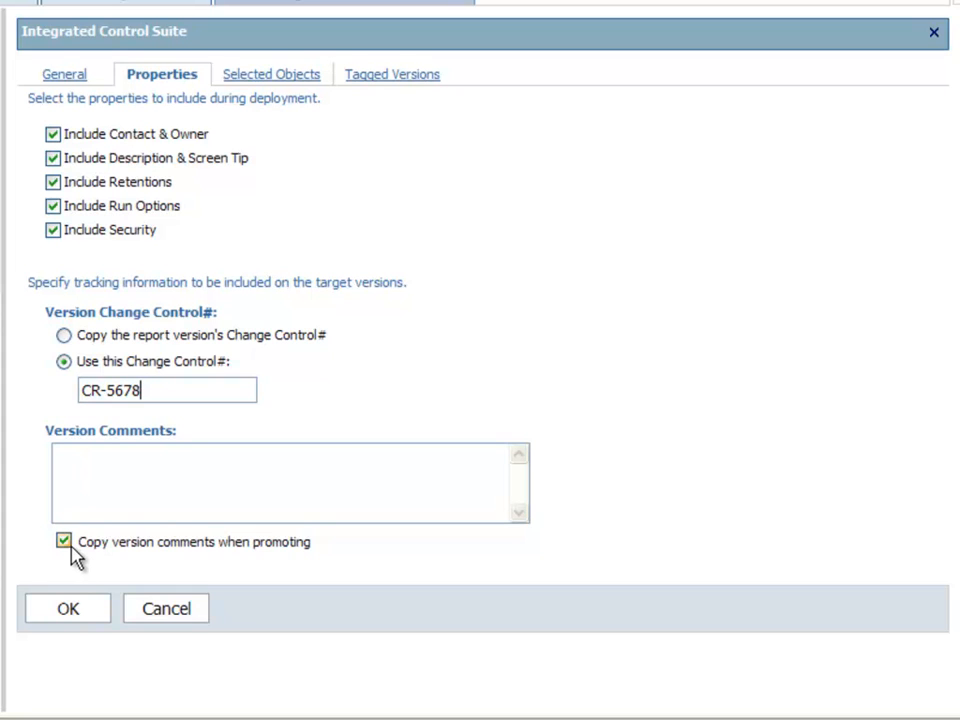
Enter 'WO-775 Initial Deployment' as the version comment
{"action": "left_click", "coordinate": [118, 464]}
{"action": "type", "text": "WO-775 Initial Deployment"}
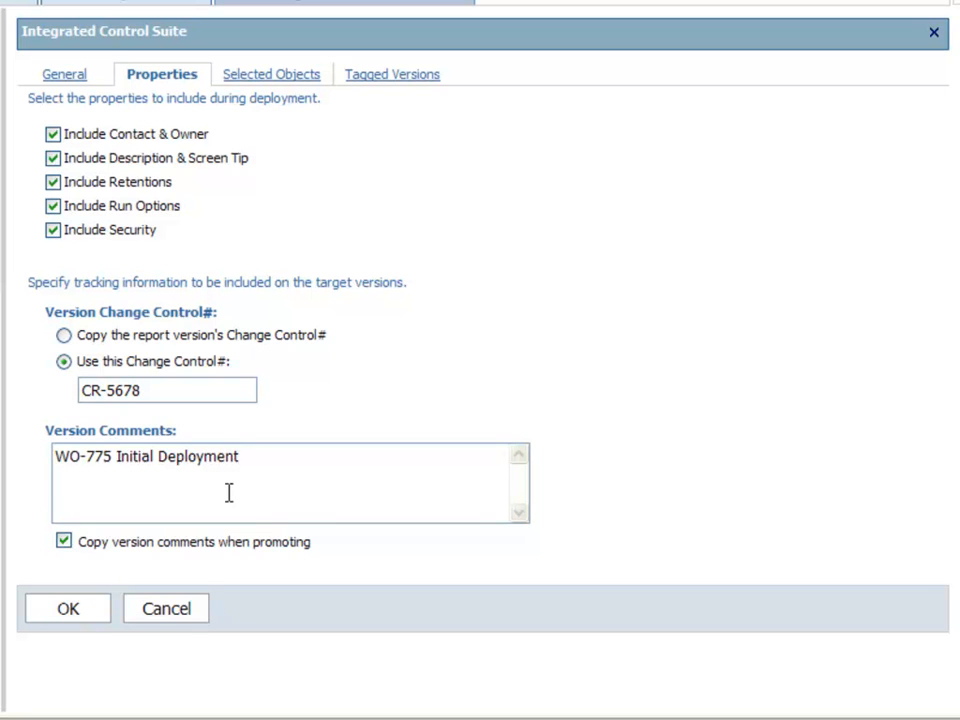
{"action": "left_click", "coordinate": [284, 76]}
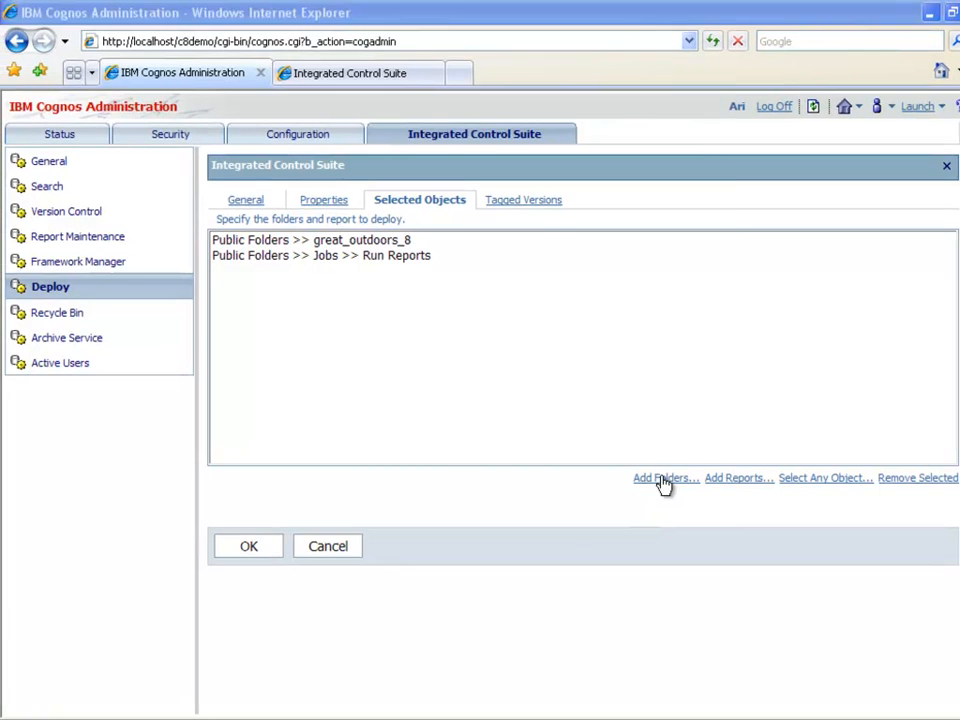
{"action": "left_click", "coordinate": [663, 480]}
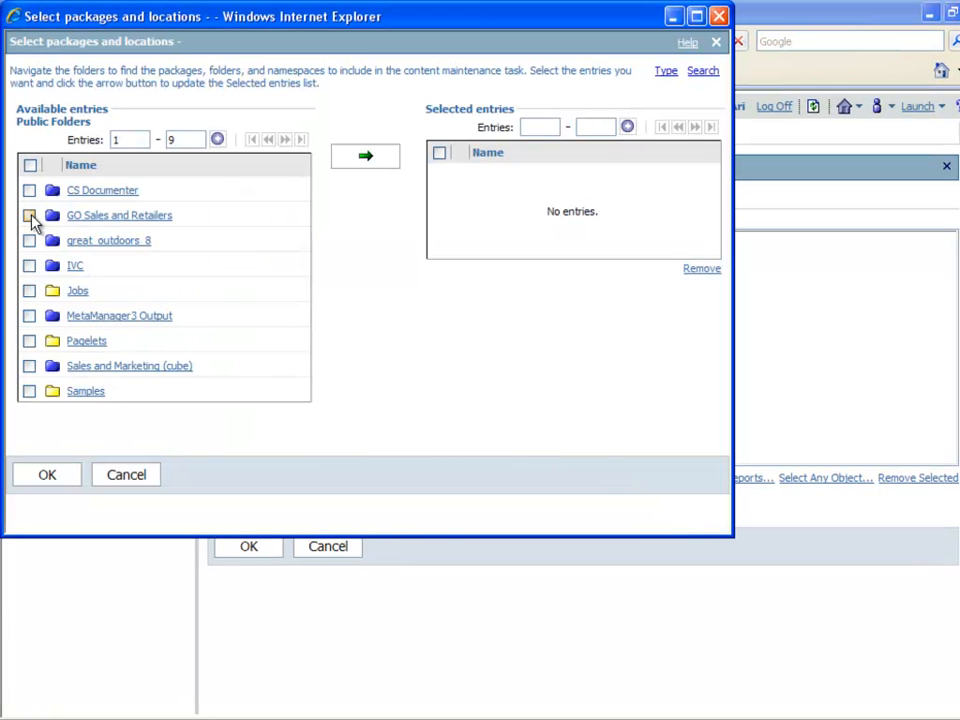
{"action": "left_click", "coordinate": [29, 215]}
{"action": "left_click", "coordinate": [29, 240]}
{"action": "left_click", "coordinate": [29, 290]}
{"action": "left_click", "coordinate": [29, 340]}
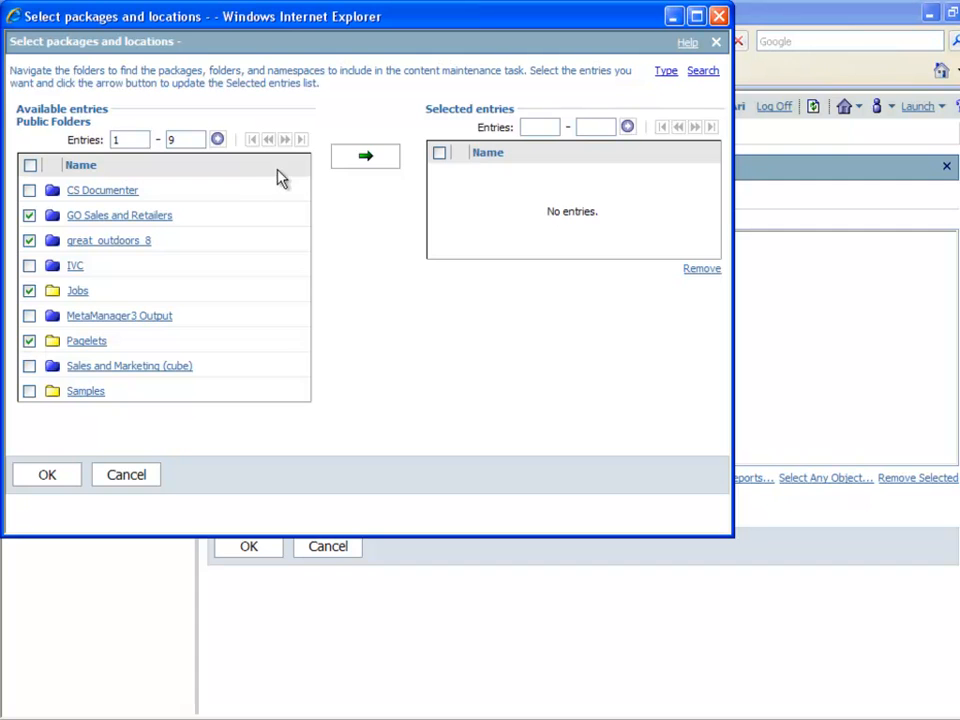
{"action": "left_click", "coordinate": [367, 158]}
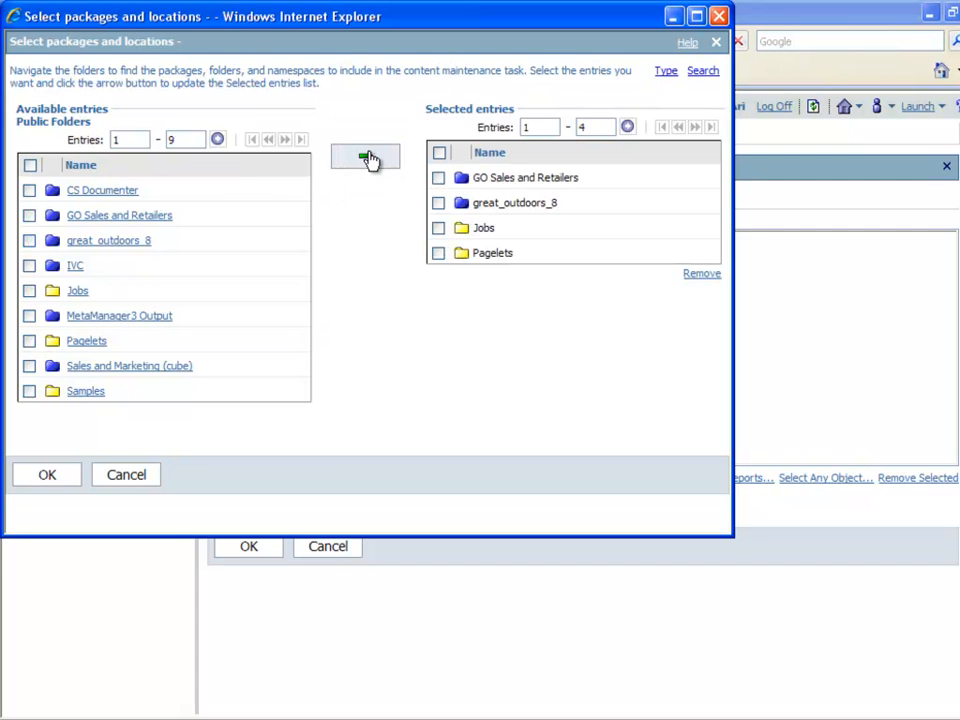
{"action": "left_click", "coordinate": [115, 476]}
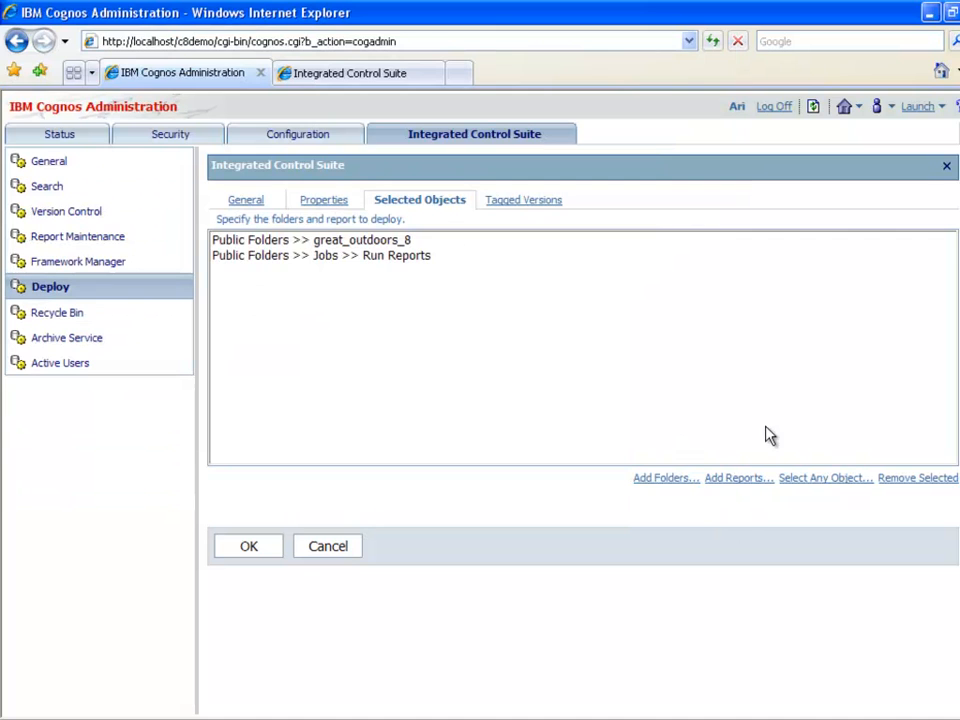
{"action": "left_click", "coordinate": [732, 480]}
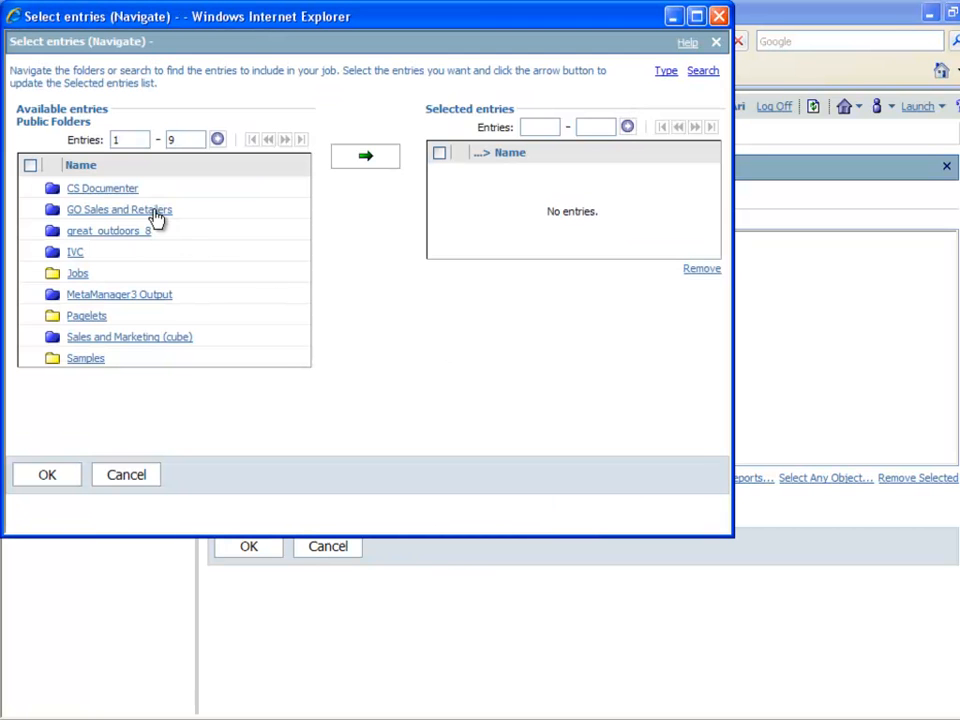
{"action": "left_click", "coordinate": [154, 212]}
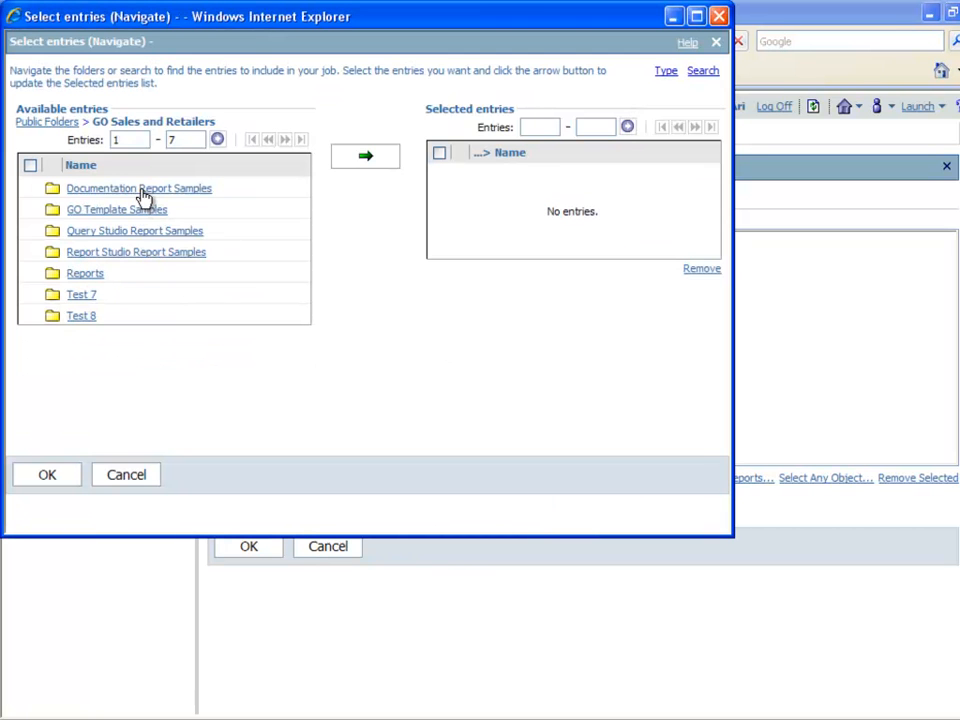
{"action": "left_click", "coordinate": [144, 190]}
{"action": "left_click", "coordinate": [29, 224]}
{"action": "left_click", "coordinate": [29, 249]}
{"action": "left_click", "coordinate": [29, 275]}
{"action": "left_click", "coordinate": [349, 157]}
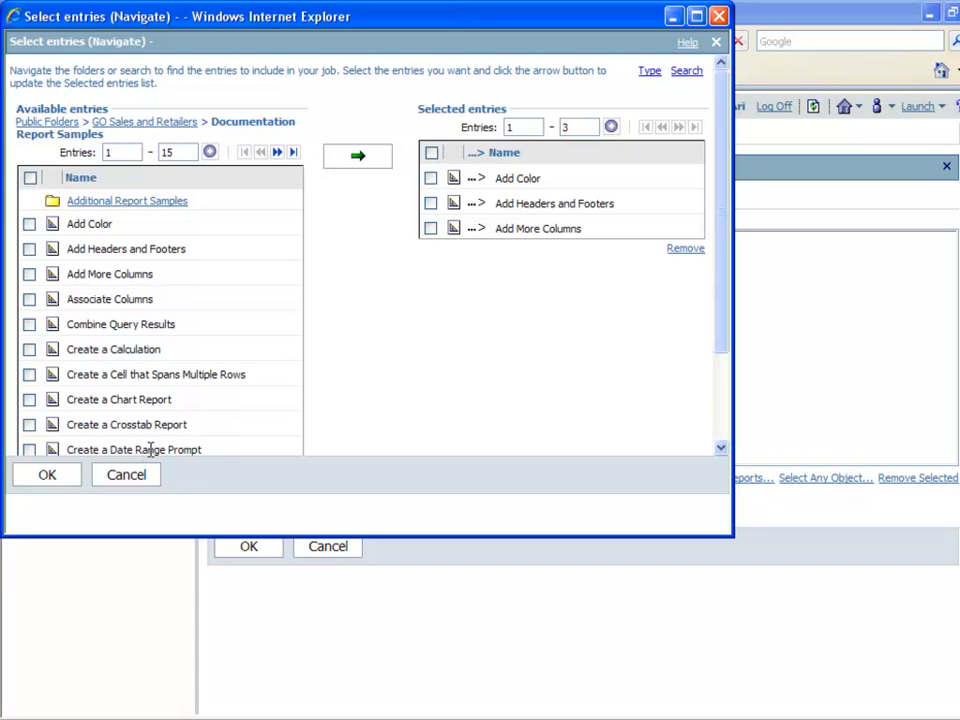
{"action": "left_click", "coordinate": [128, 475]}
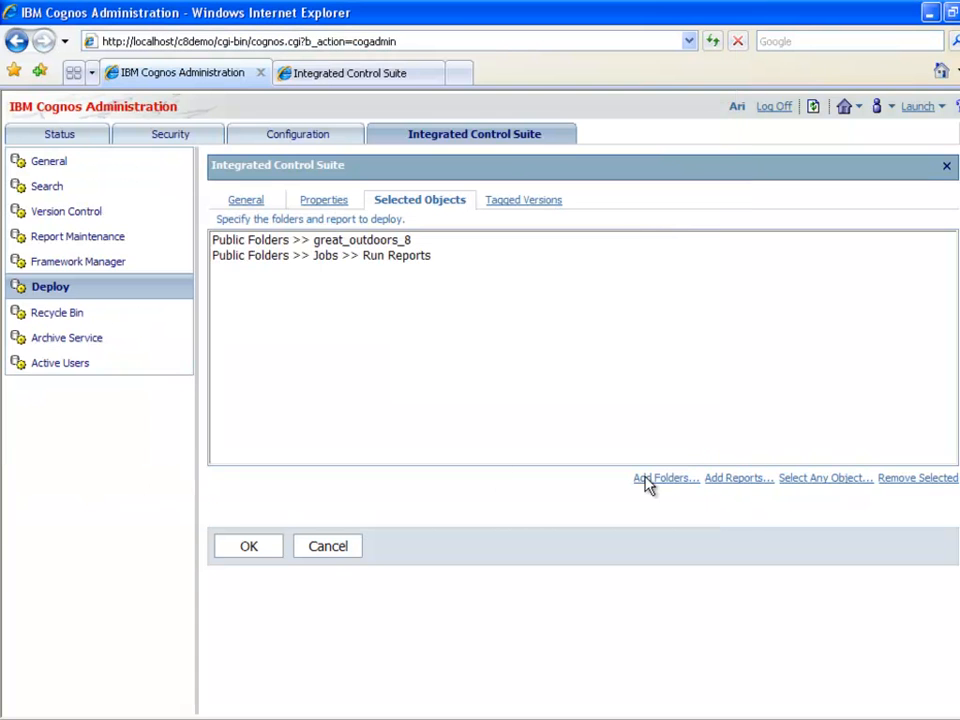
{"action": "left_click", "coordinate": [826, 480]}
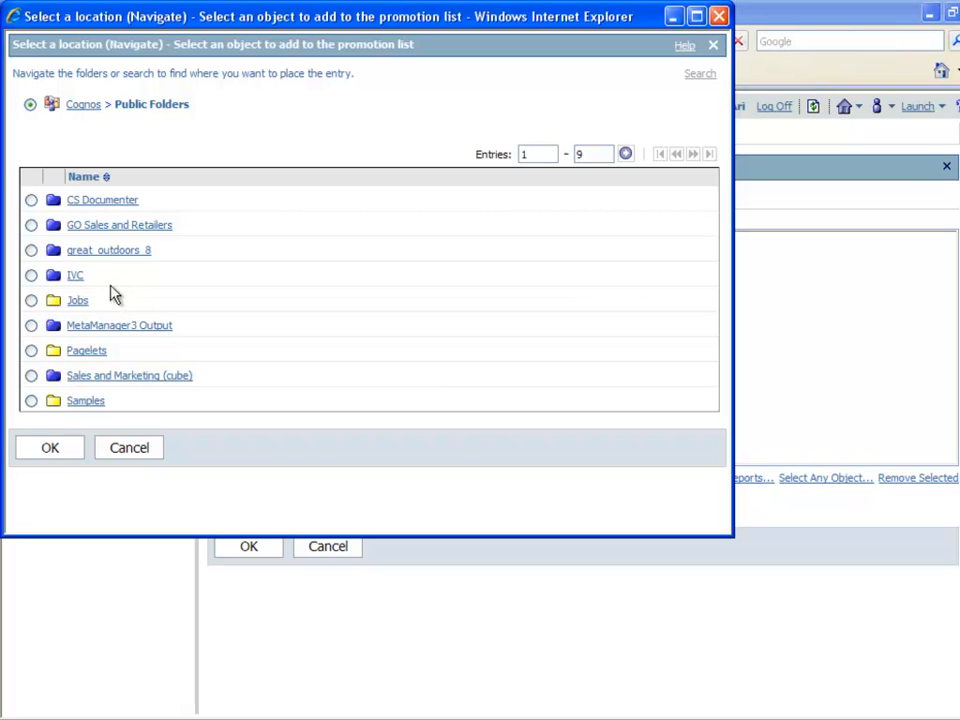
{"action": "left_click", "coordinate": [75, 301]}
{"action": "left_click", "coordinate": [31, 200]}
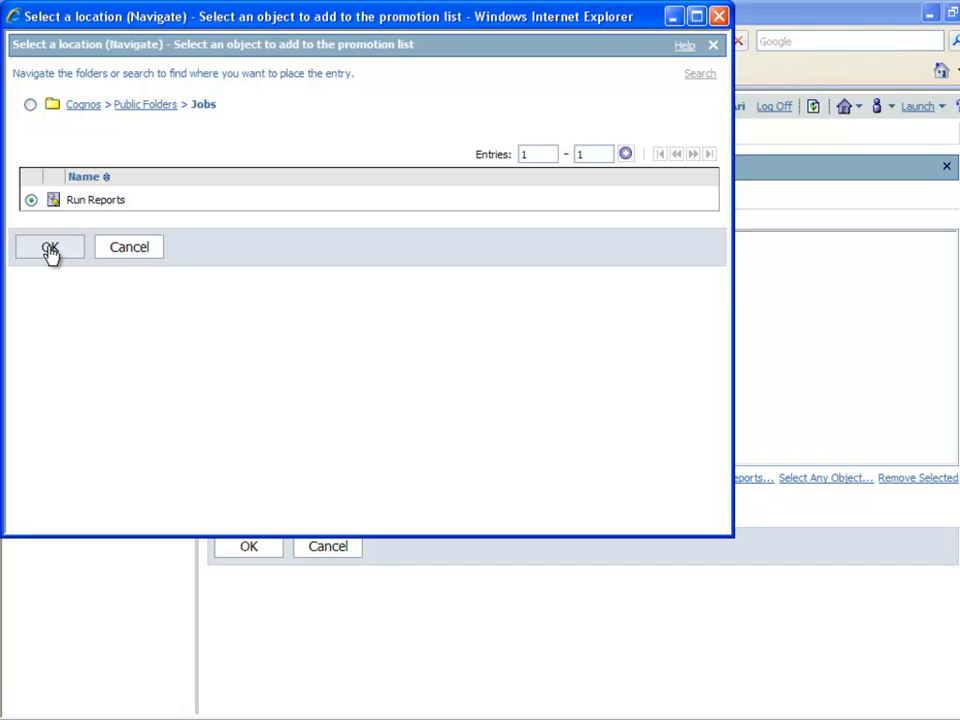
{"action": "left_click", "coordinate": [70, 251]}
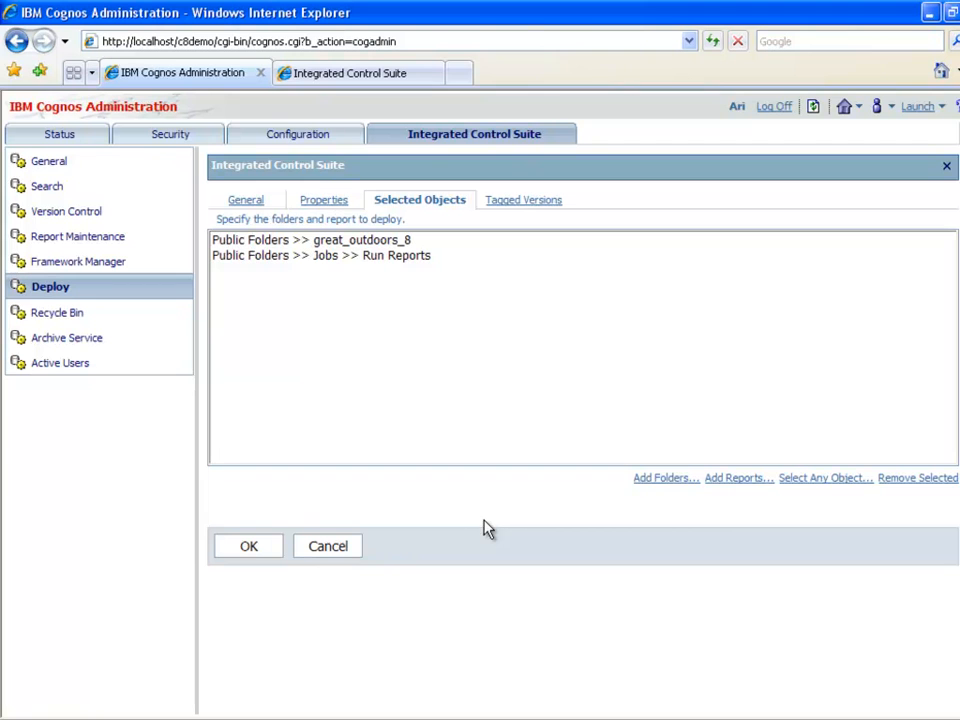
Save the WO-775 Deployment project settings, then run the project and confirm
{"action": "left_click", "coordinate": [258, 550]}
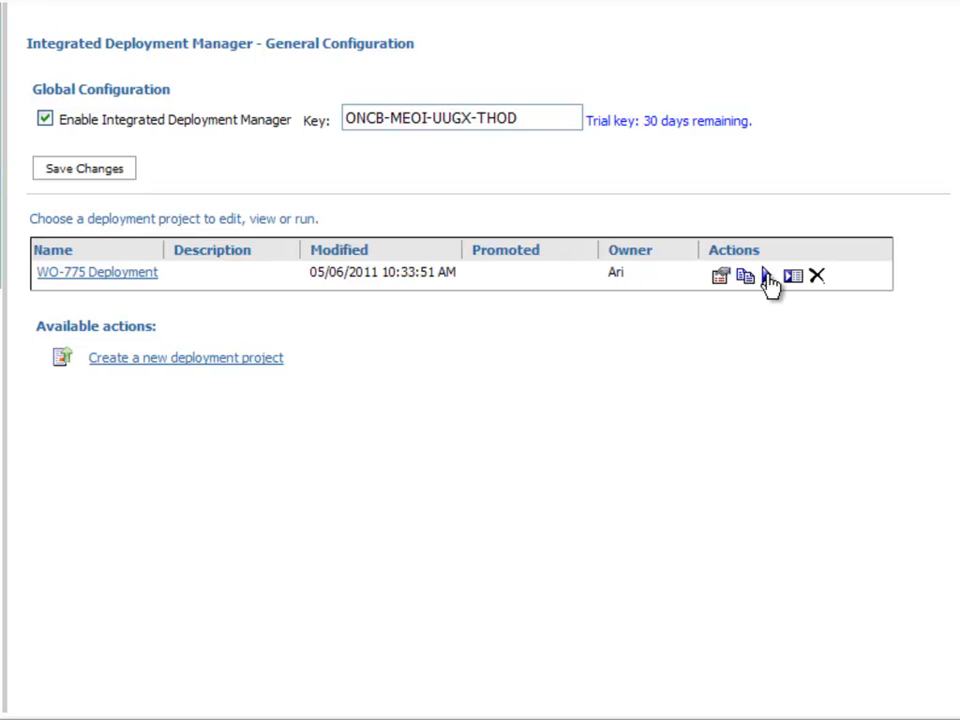
{"action": "left_click", "coordinate": [767, 278]}
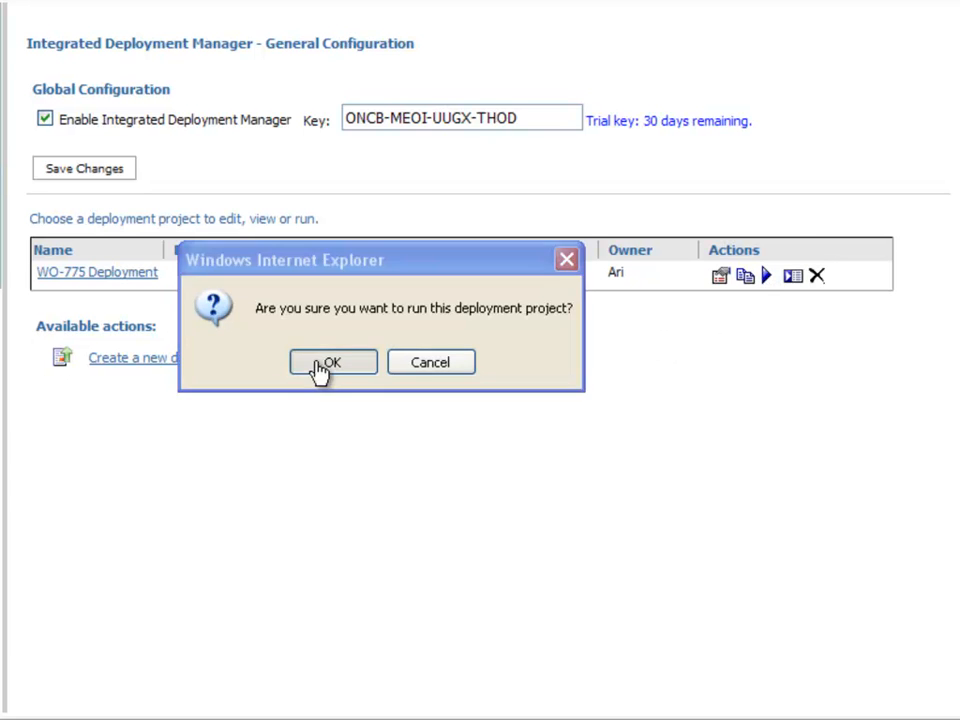
{"action": "left_click", "coordinate": [324, 364]}
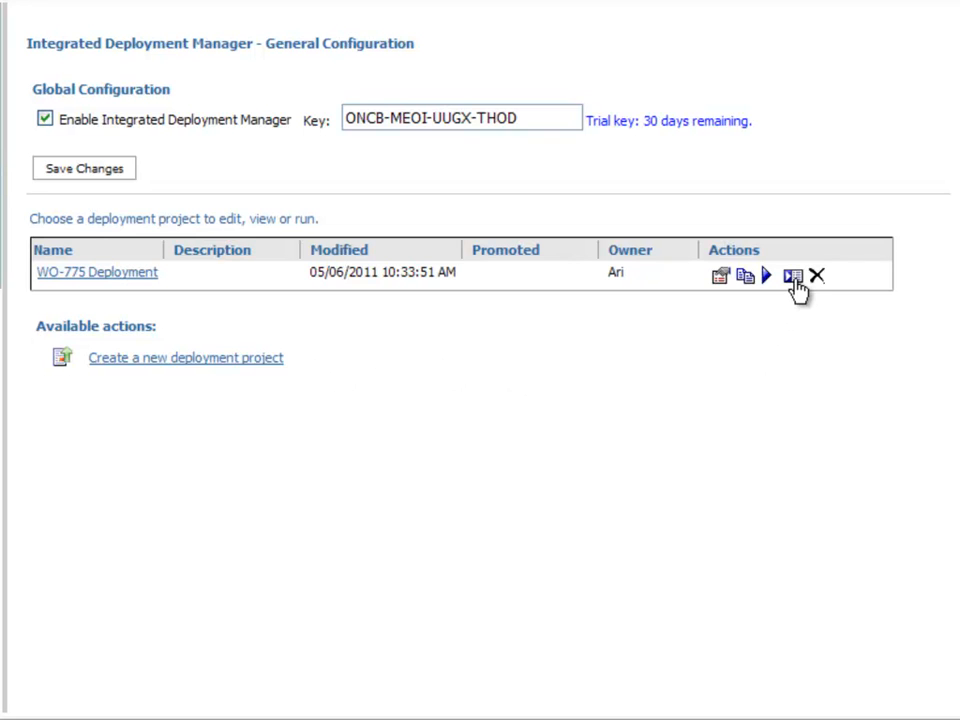
Review the WO-775 run history and details, confirming every report, folder item and Run Reports succeeded on Production
{"action": "left_click", "coordinate": [792, 276]}
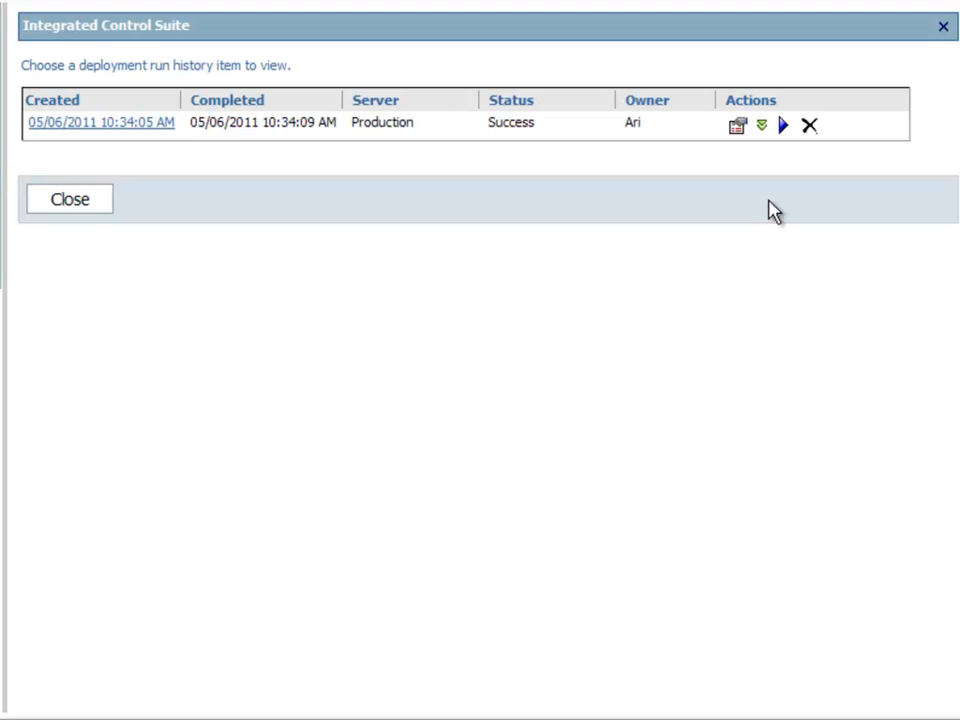
{"action": "left_click", "coordinate": [738, 127]}
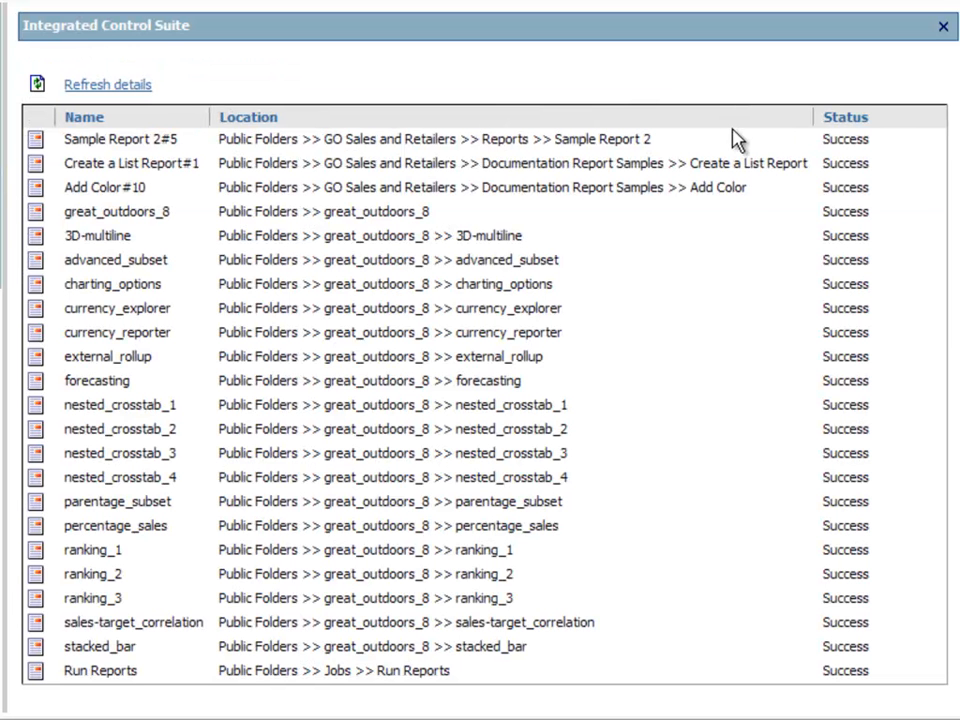